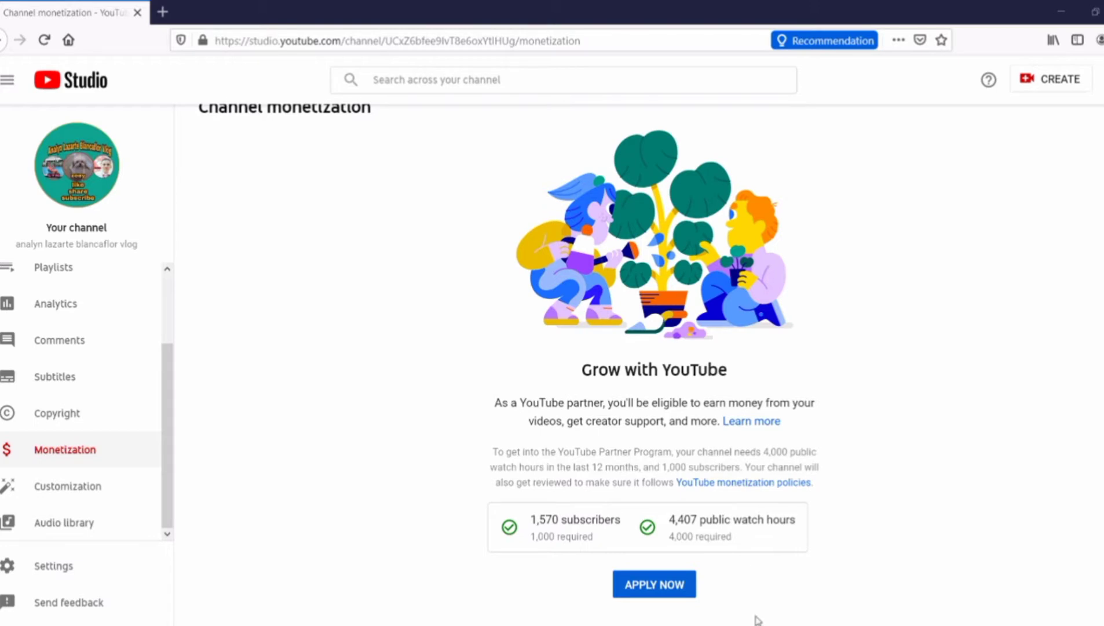
Step: Apply for channel monetization and accept the YouTube Partner Program terms, keeping email updates enabled
click(655, 585)
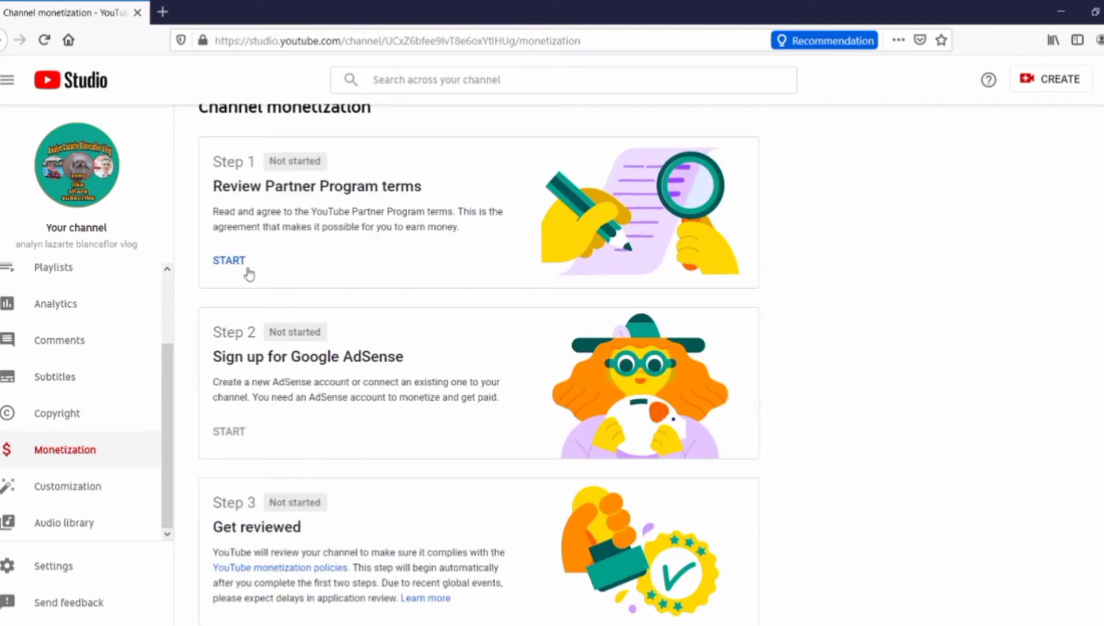
click(232, 260)
scroll(436, 339, down, 10)
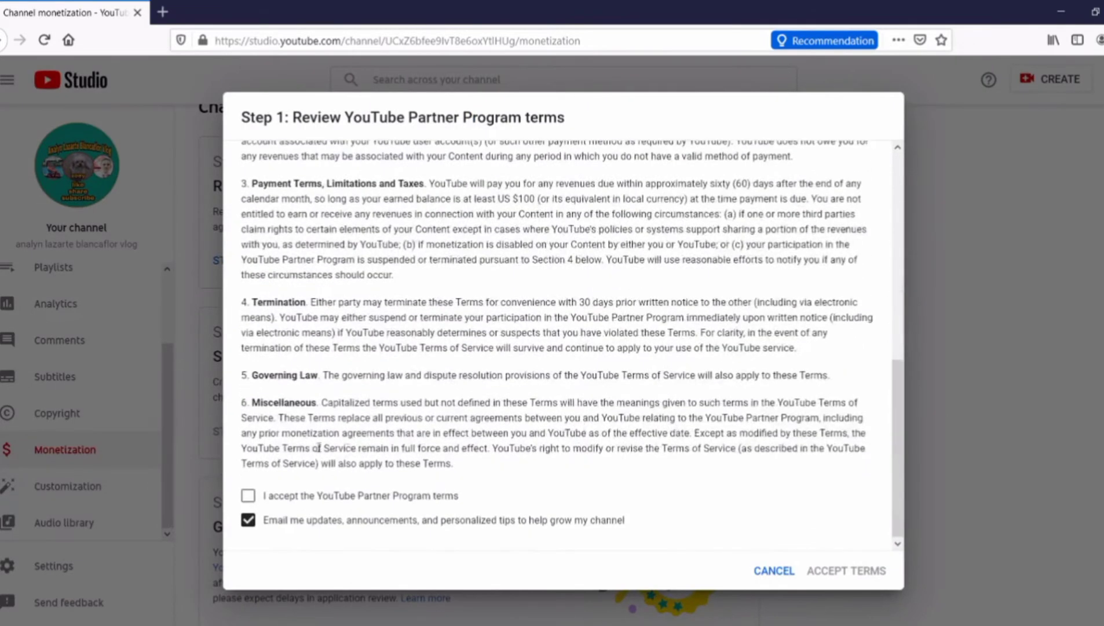
click(254, 498)
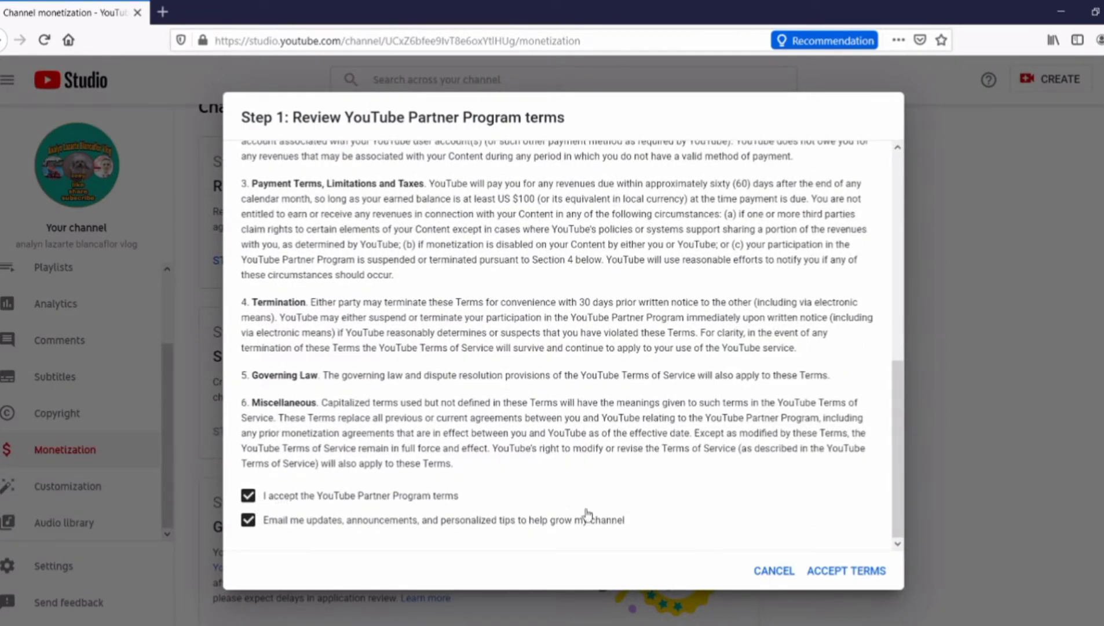
click(826, 574)
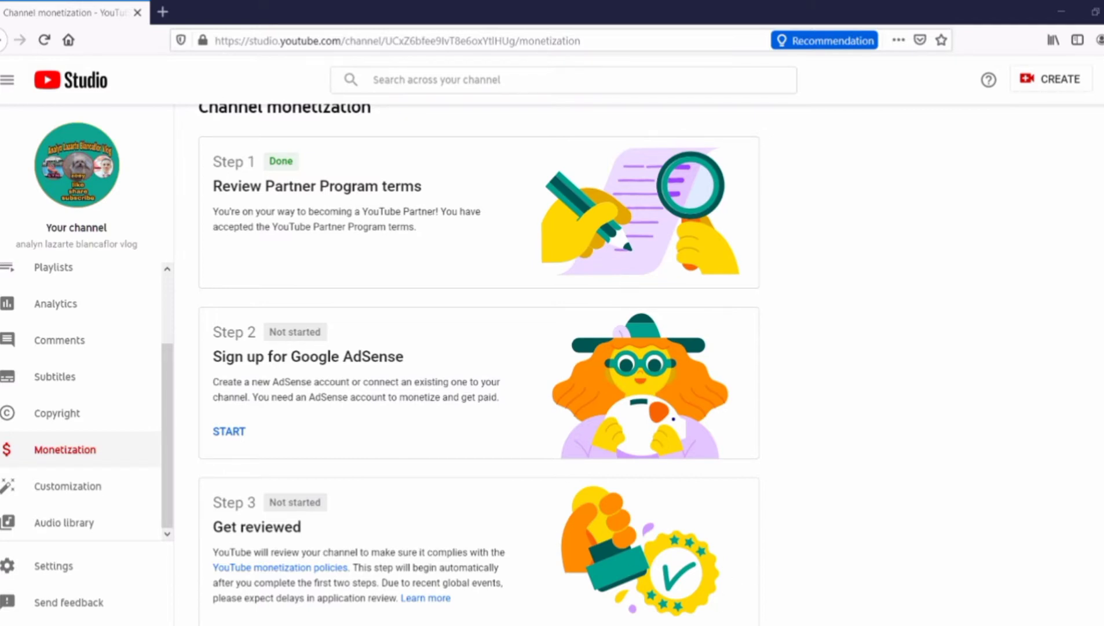
Step: Start the Google AdSense sign-up in Step 2 and submit the Google account password to verify identity
click(230, 432)
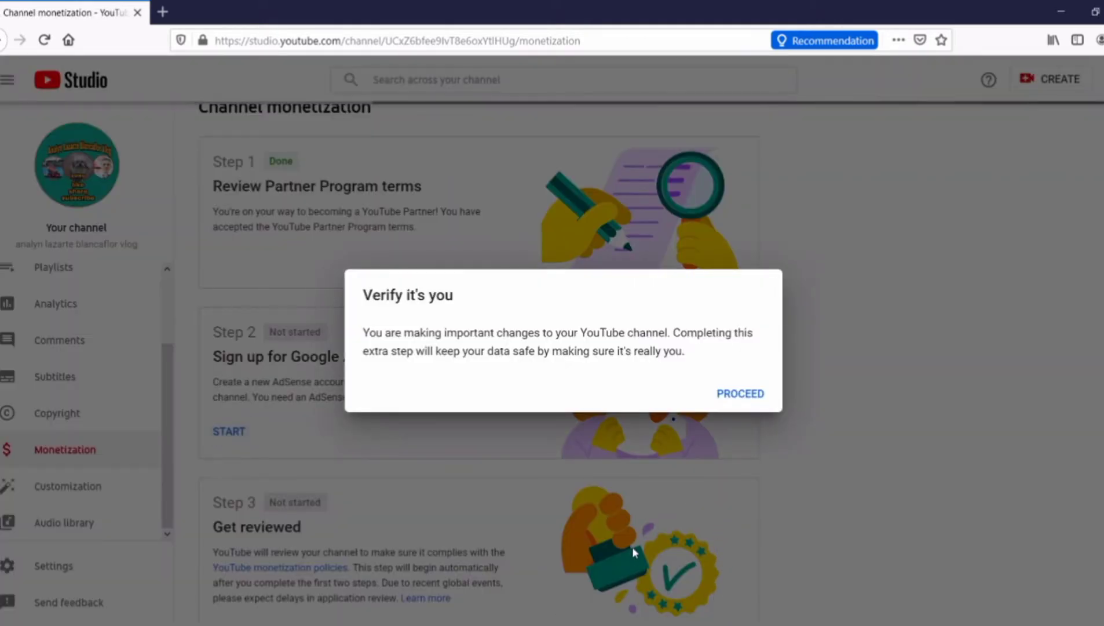
click(753, 395)
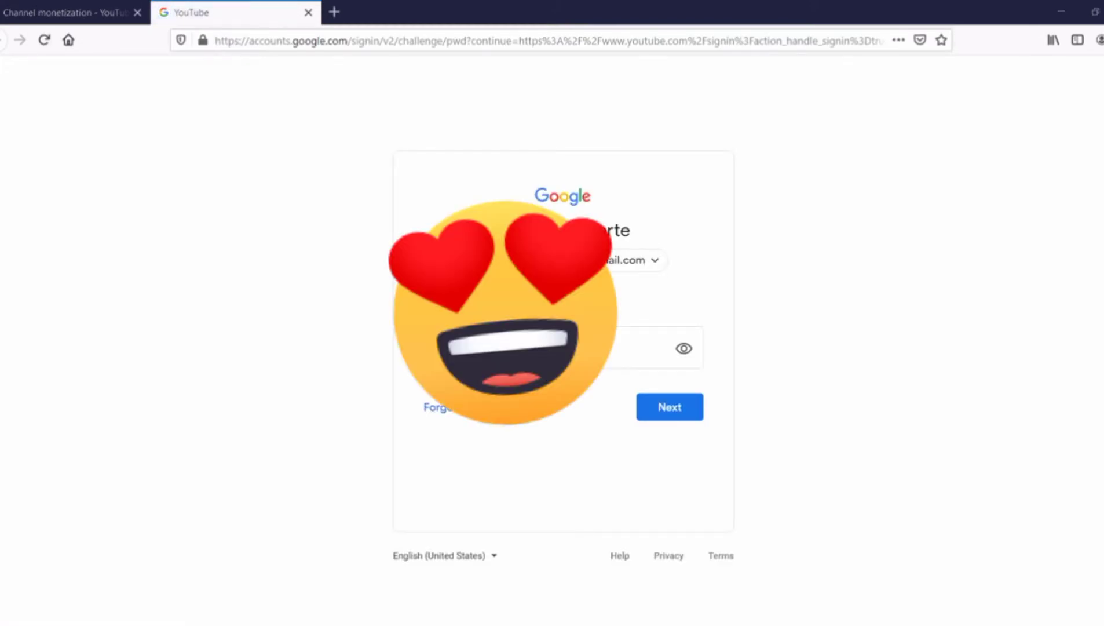
click(685, 354)
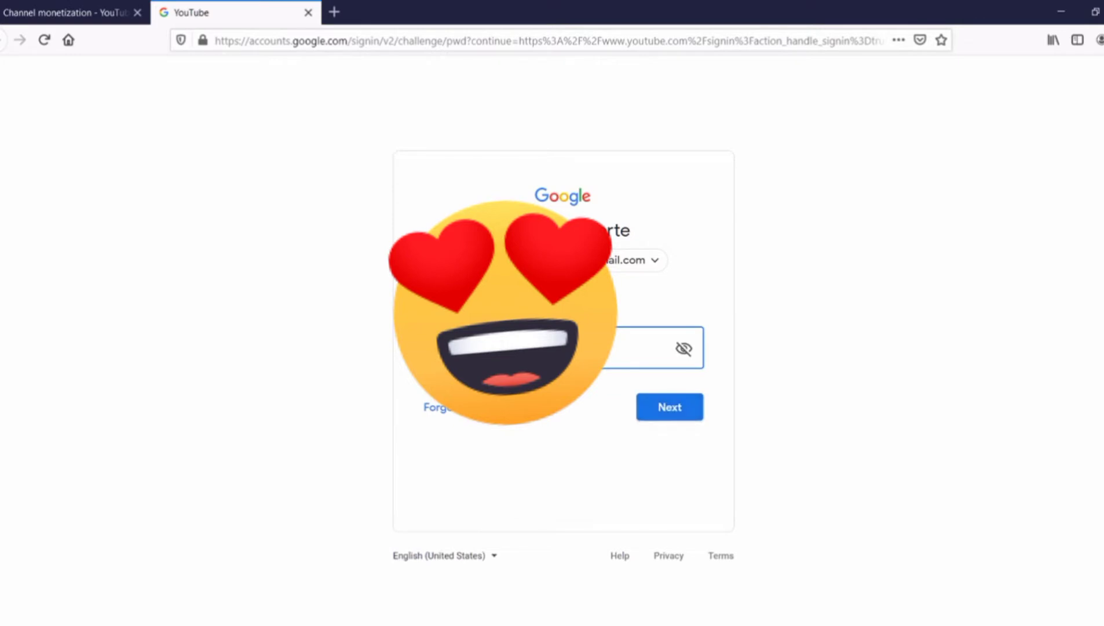
click(669, 407)
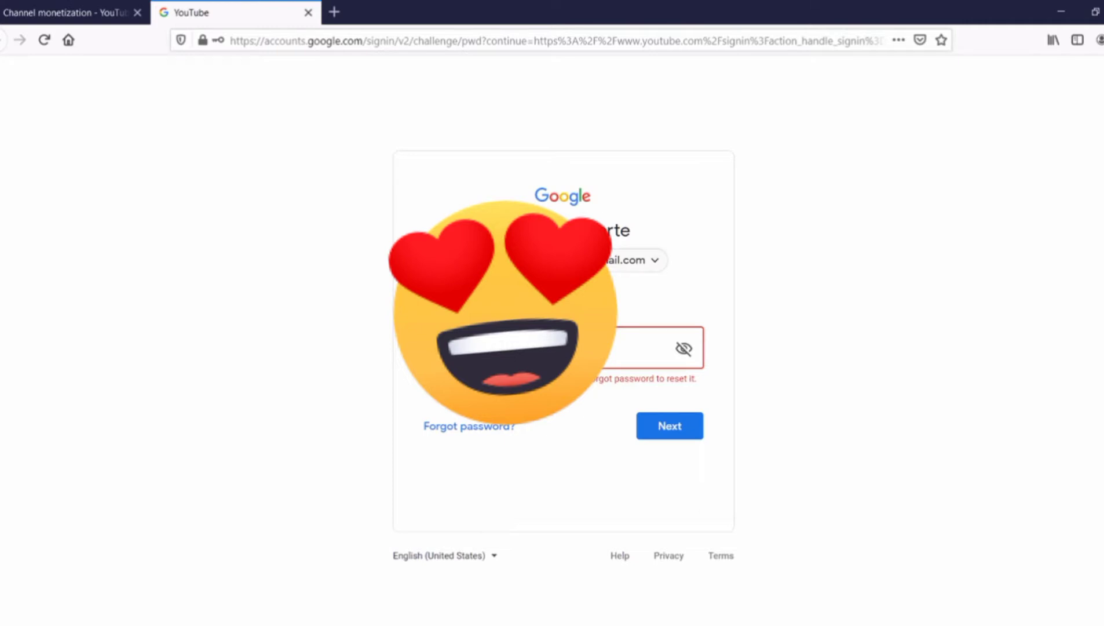
click(666, 426)
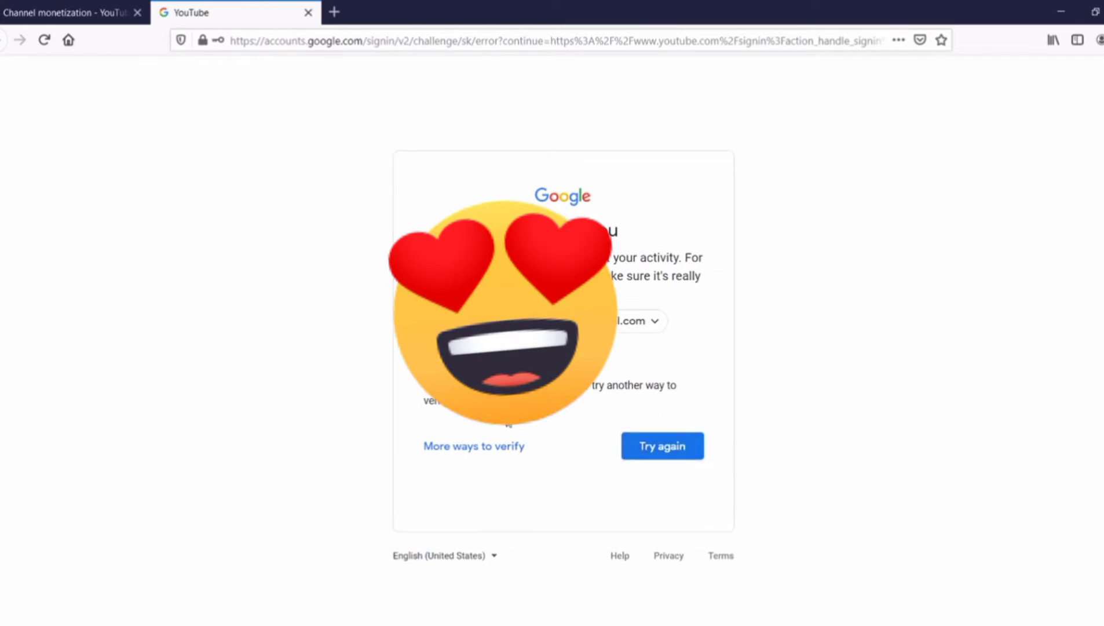
Step: Verify identity with the "Tap Yes on your phone or tablet" method and return to the channel monetization page
click(481, 447)
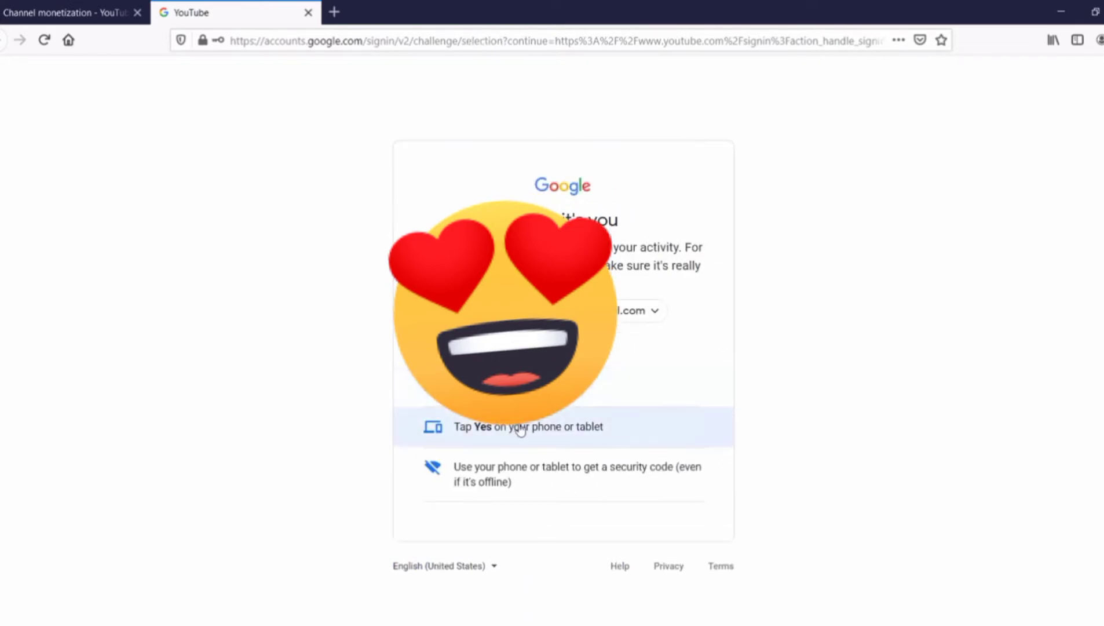
click(521, 432)
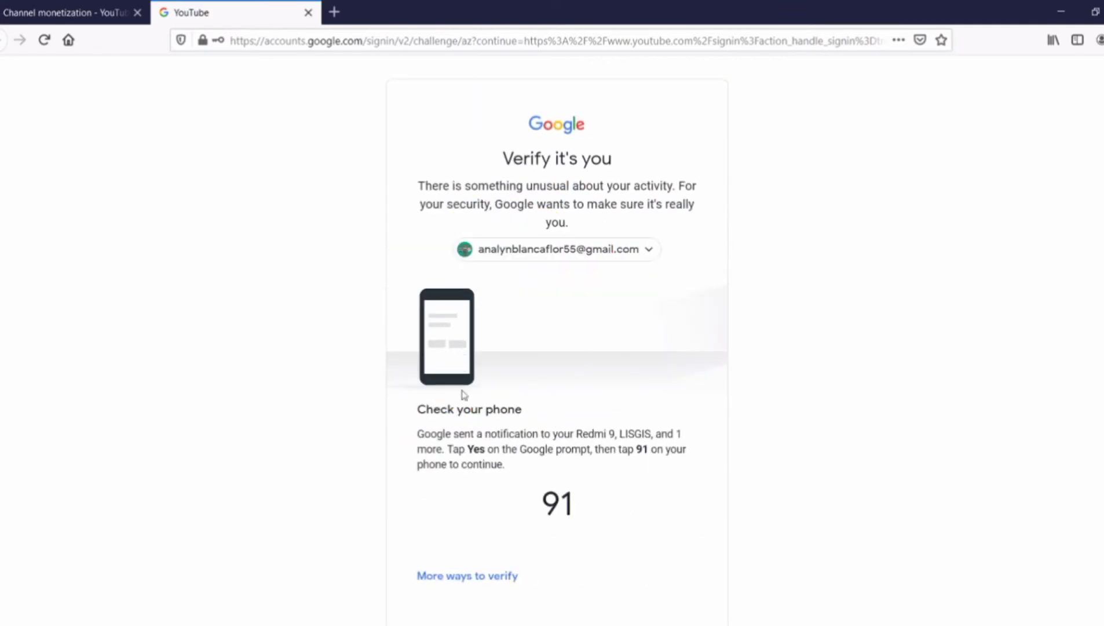
click(49, 4)
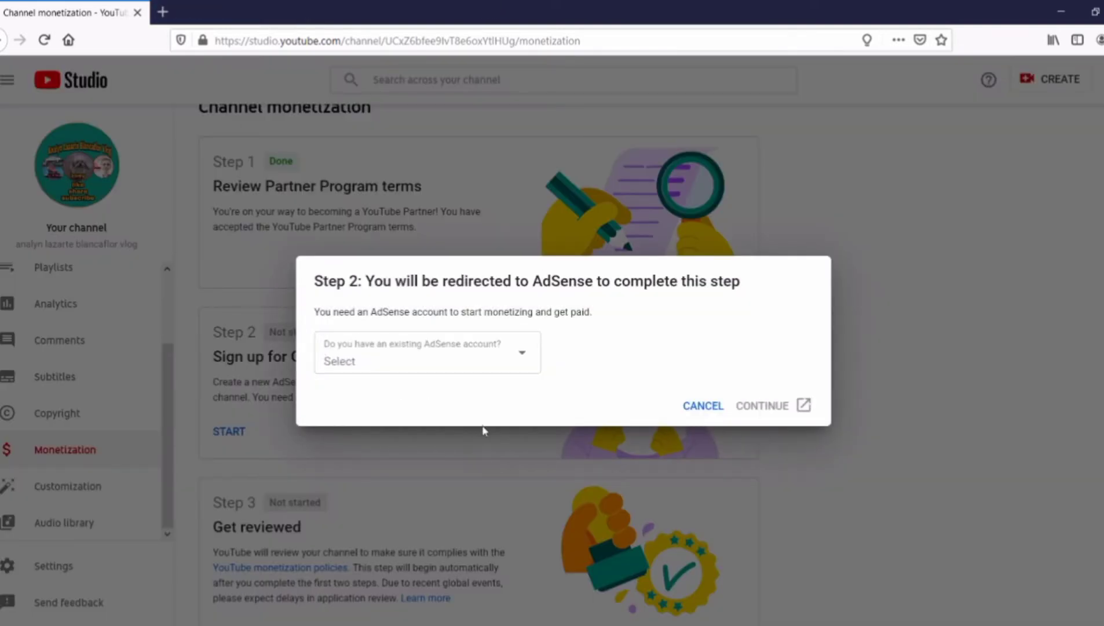
Step: Answer "No, I don't have an existing account" for AdSense, continue with the channel's Google account and dismiss the welcome notice
click(508, 363)
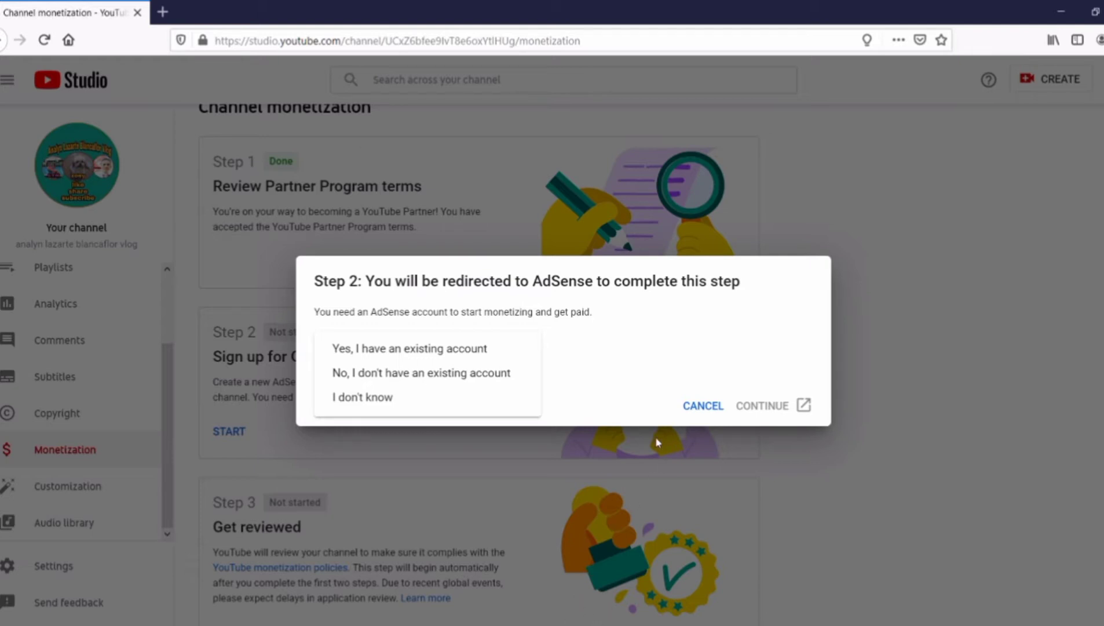
click(395, 377)
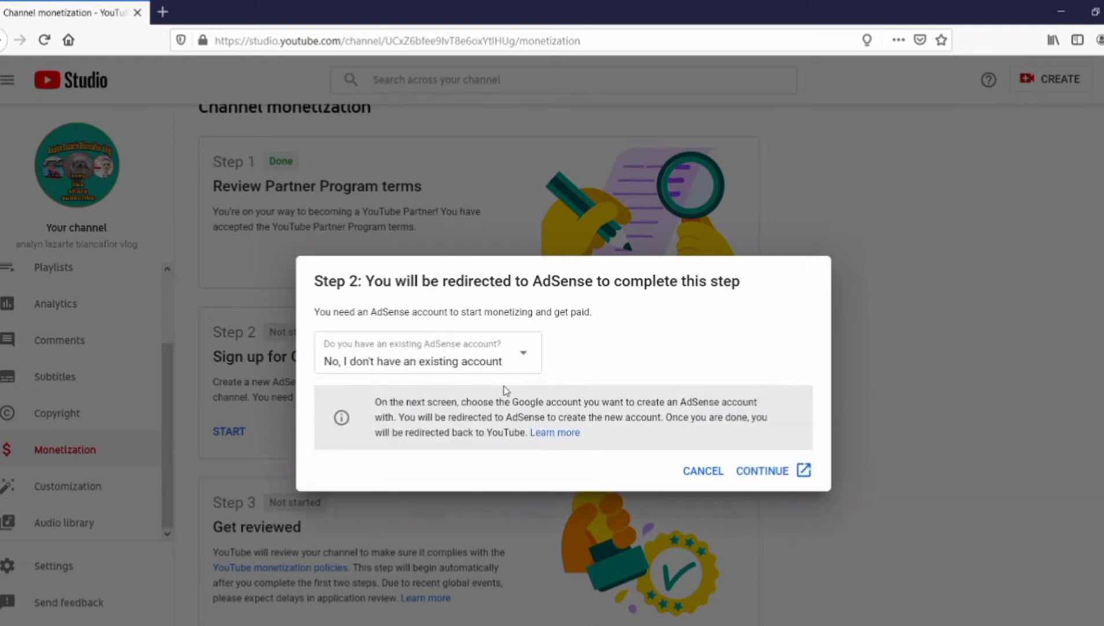
click(783, 475)
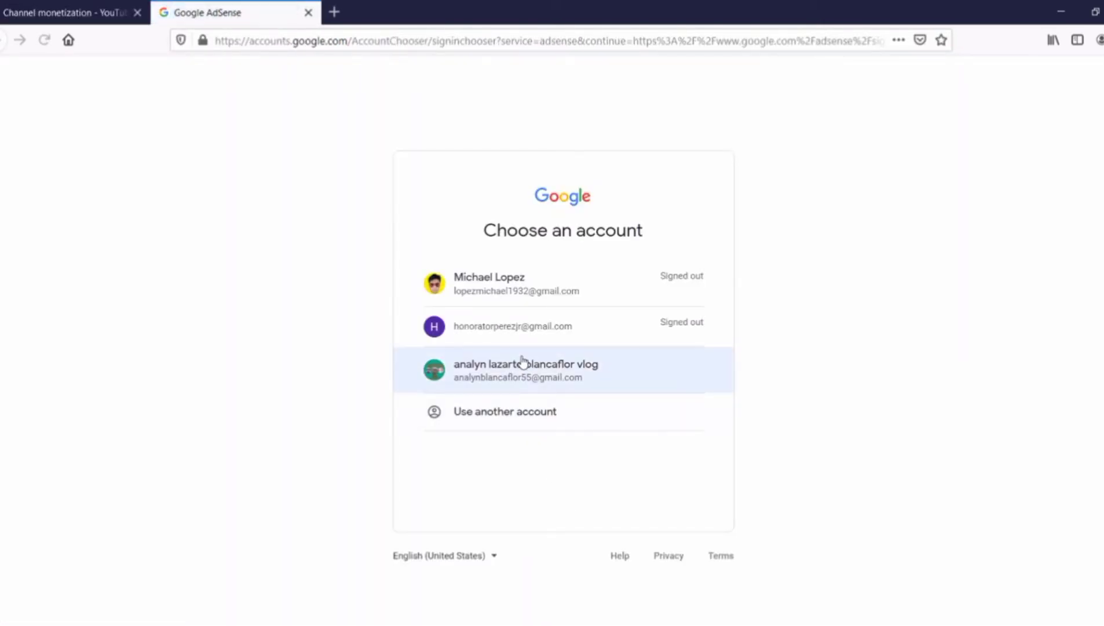
click(518, 364)
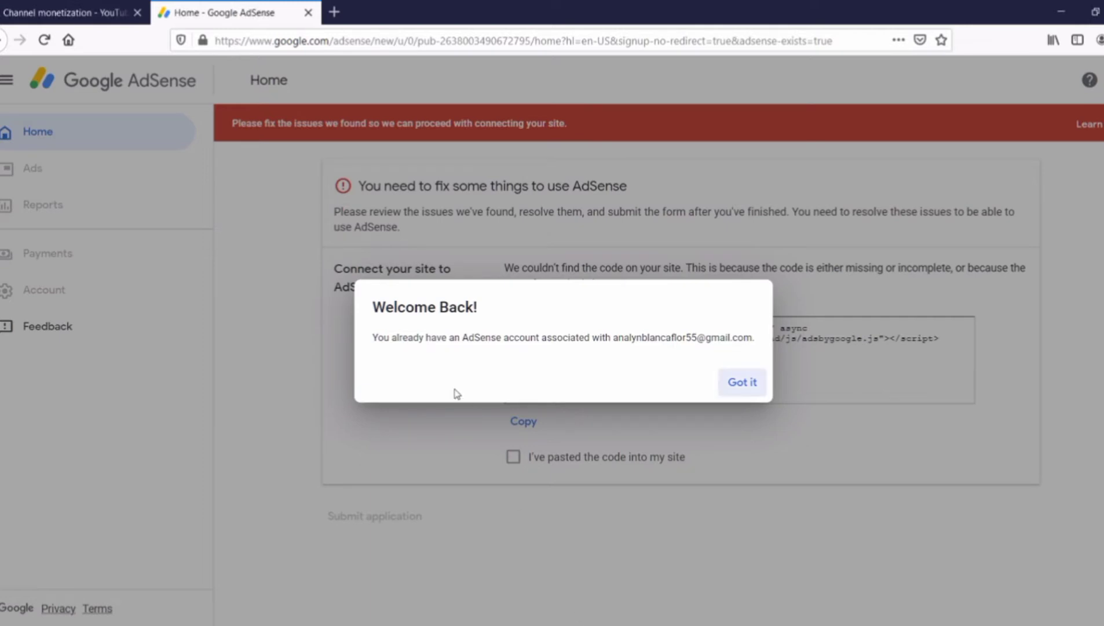
click(731, 382)
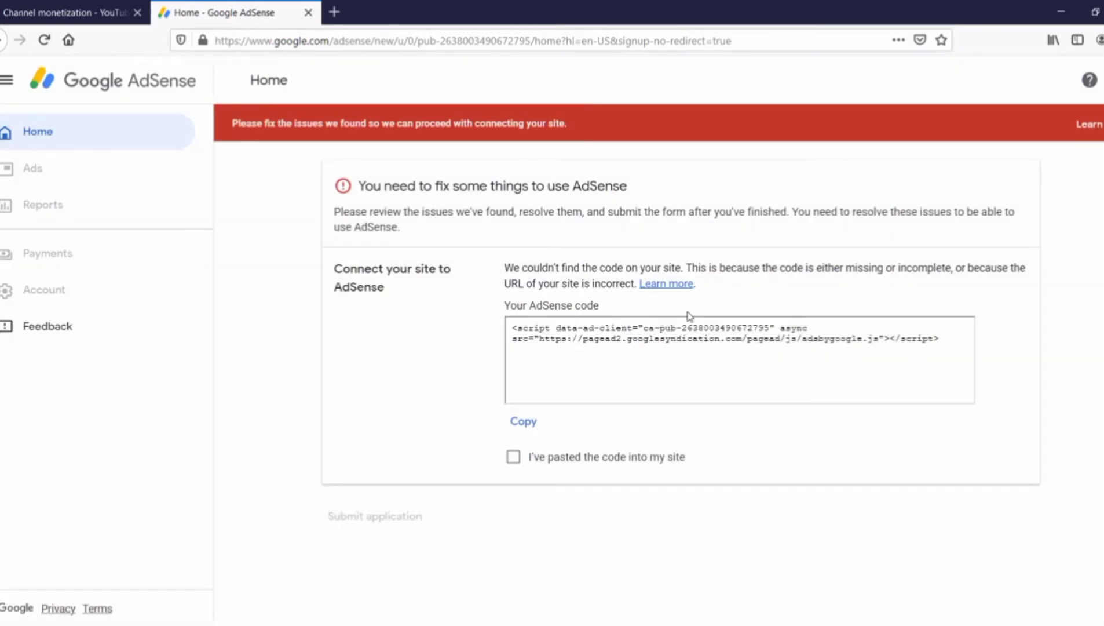
Step: Copy the AdSense code, declare it pasted into the site and submit the application
click(514, 423)
click(513, 458)
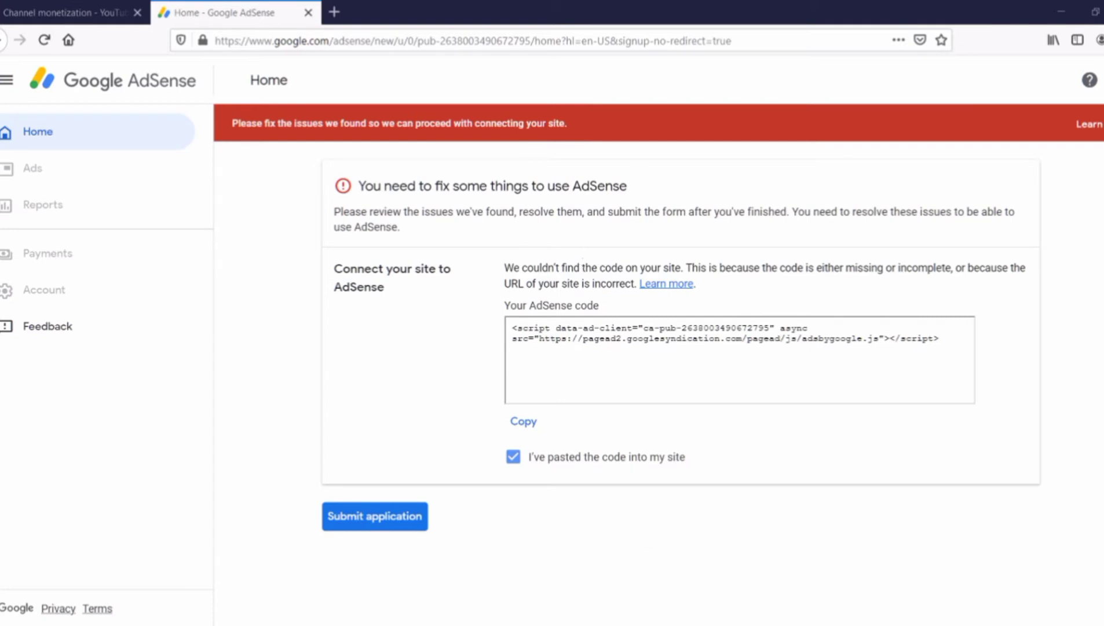
key(Tab)
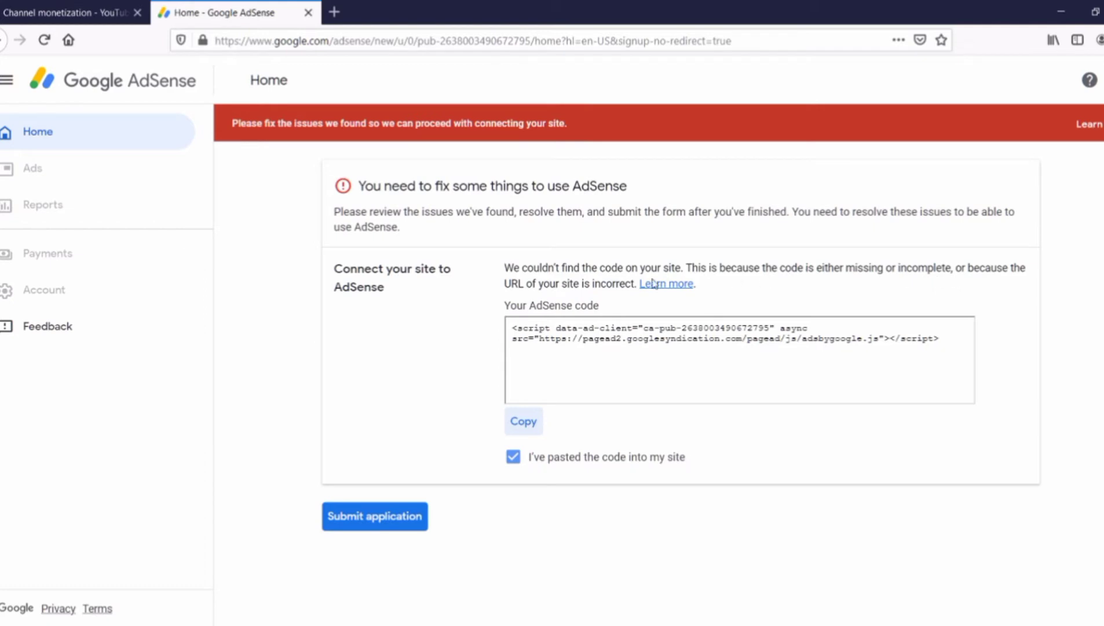
click(413, 522)
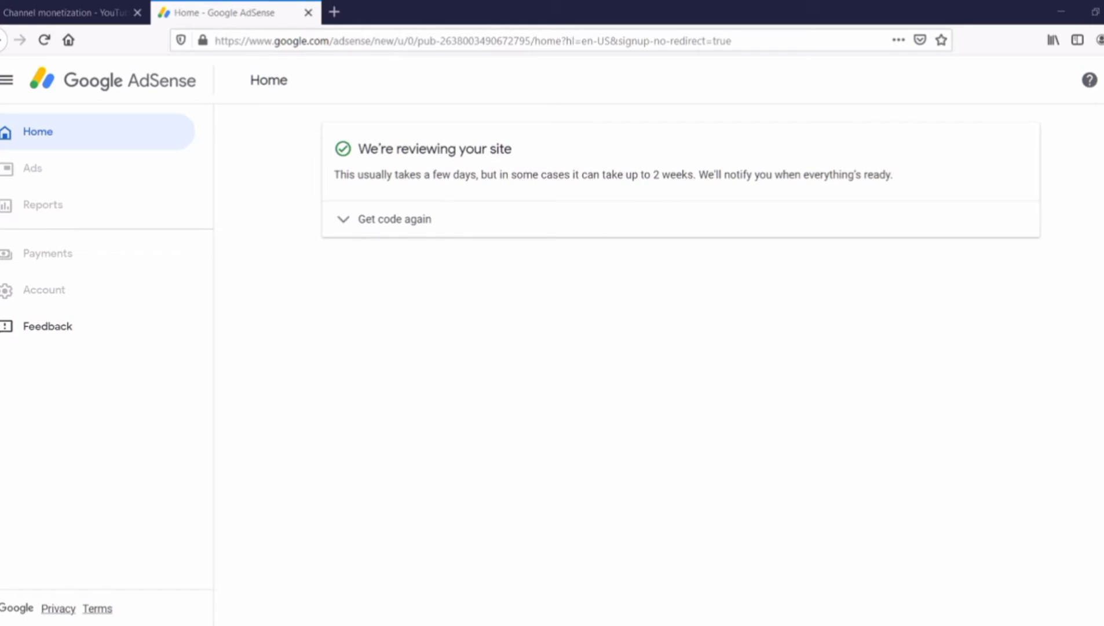
Step: Expand "Get code again" and examine the AdSense code and the website address it belongs to
click(403, 220)
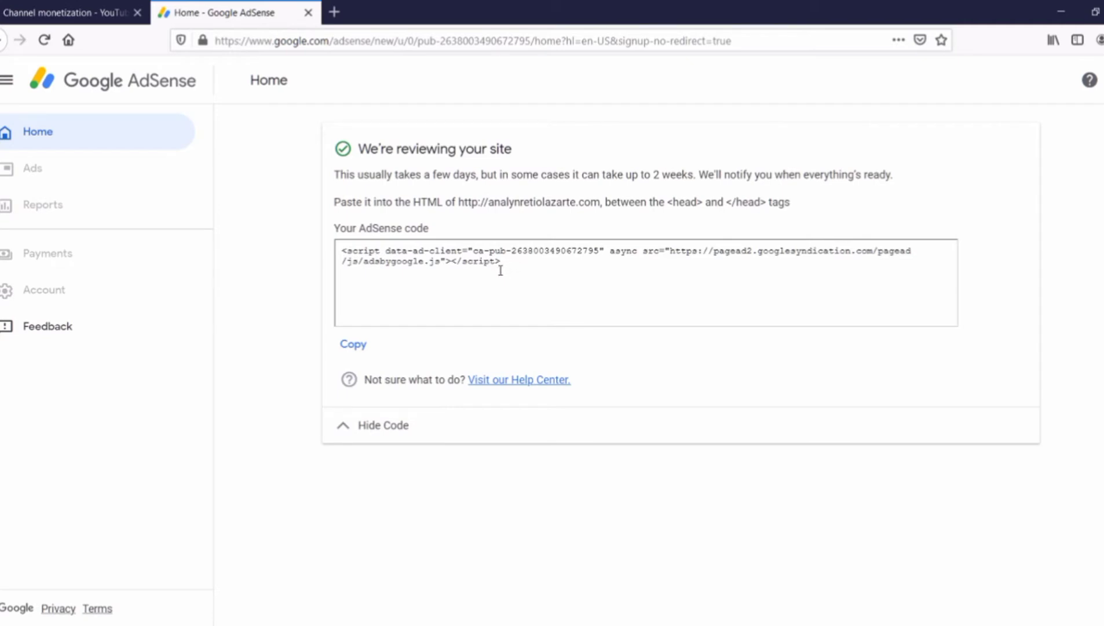
drag(501, 270, 320, 225)
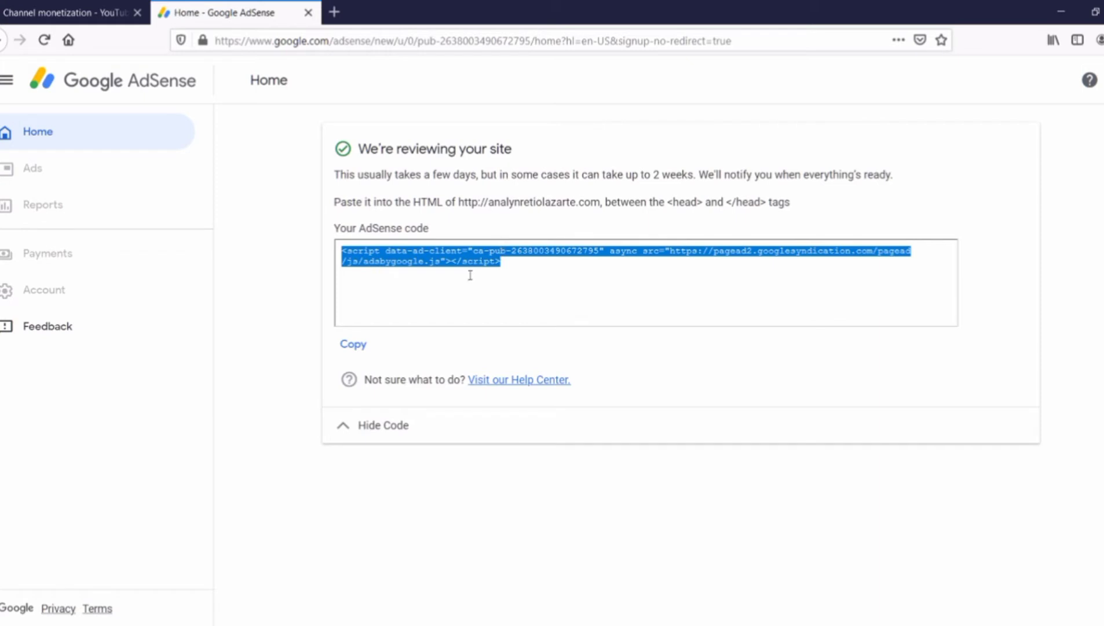
click(493, 311)
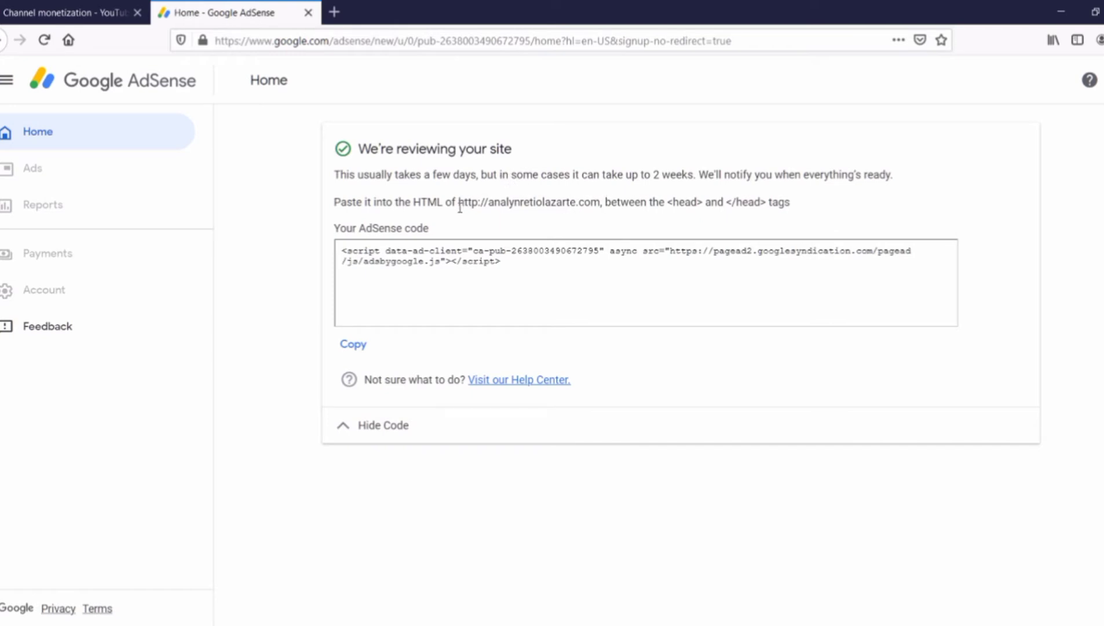
drag(457, 204, 603, 214)
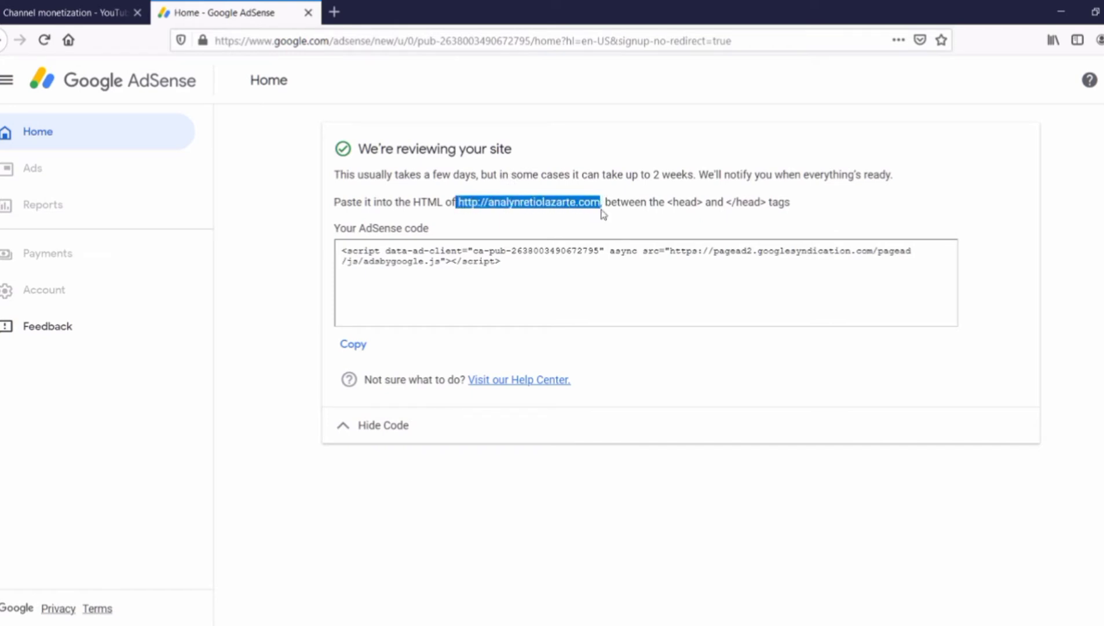
click(485, 40)
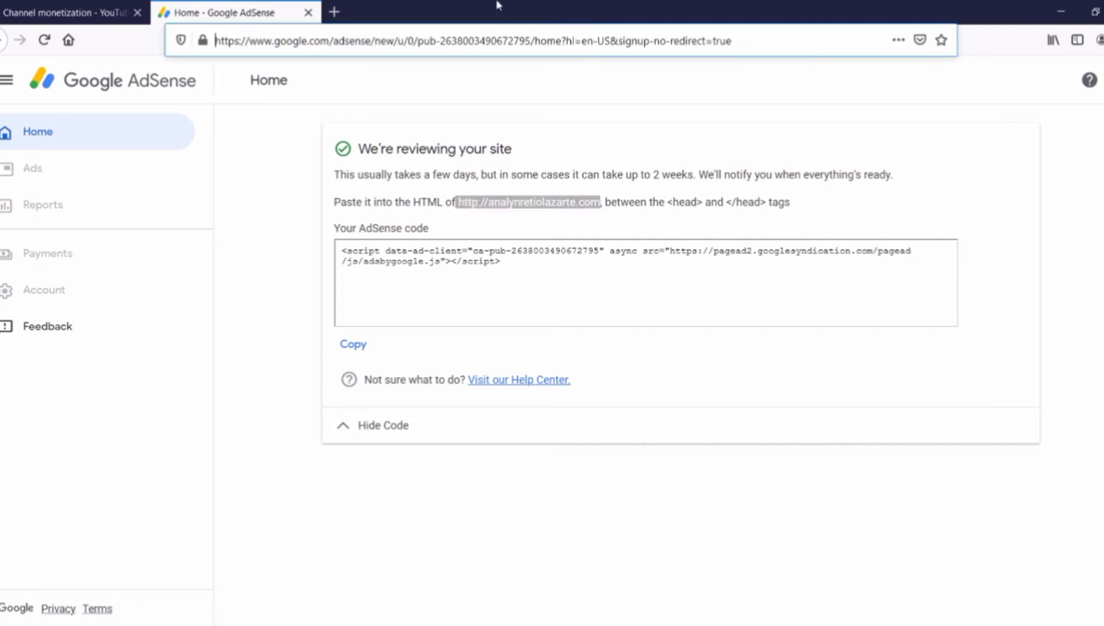
click(583, 261)
drag(549, 250, 364, 250)
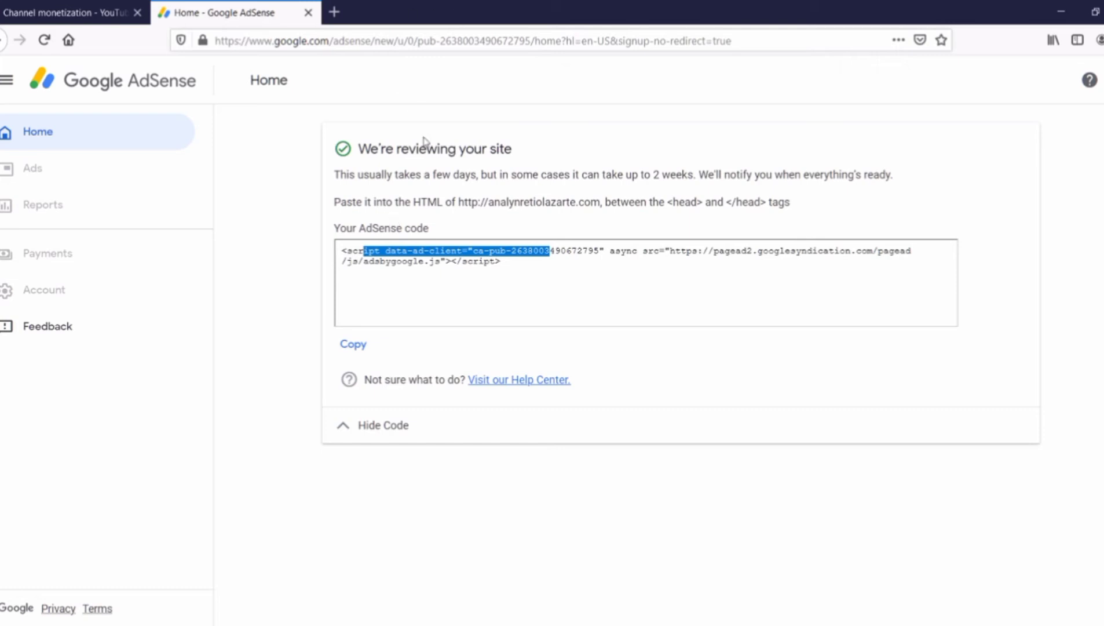
drag(509, 272, 324, 230)
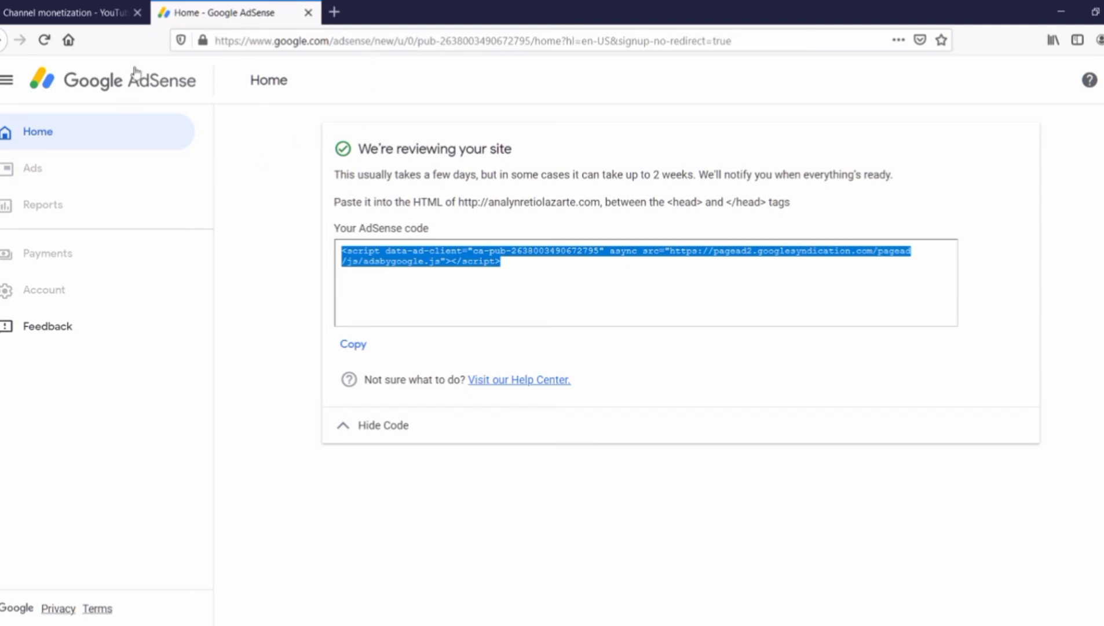
Step: Change the Step 2 answer in YouTube Studio to "Yes, I have an existing account" and continue to the AdSense sign-up with the channel's account
click(116, 14)
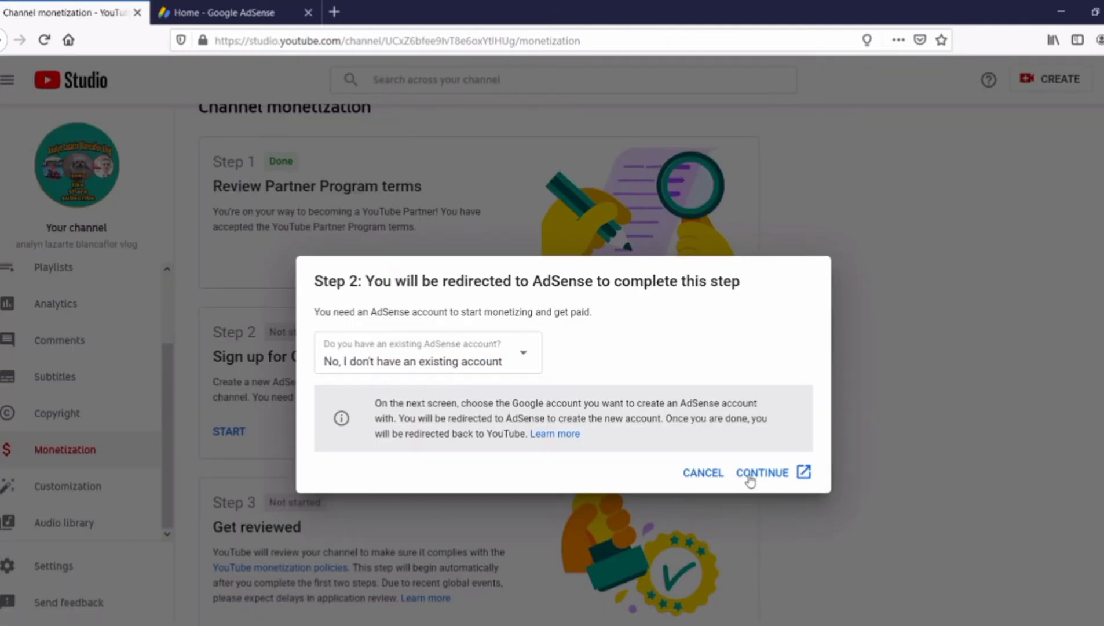
click(500, 357)
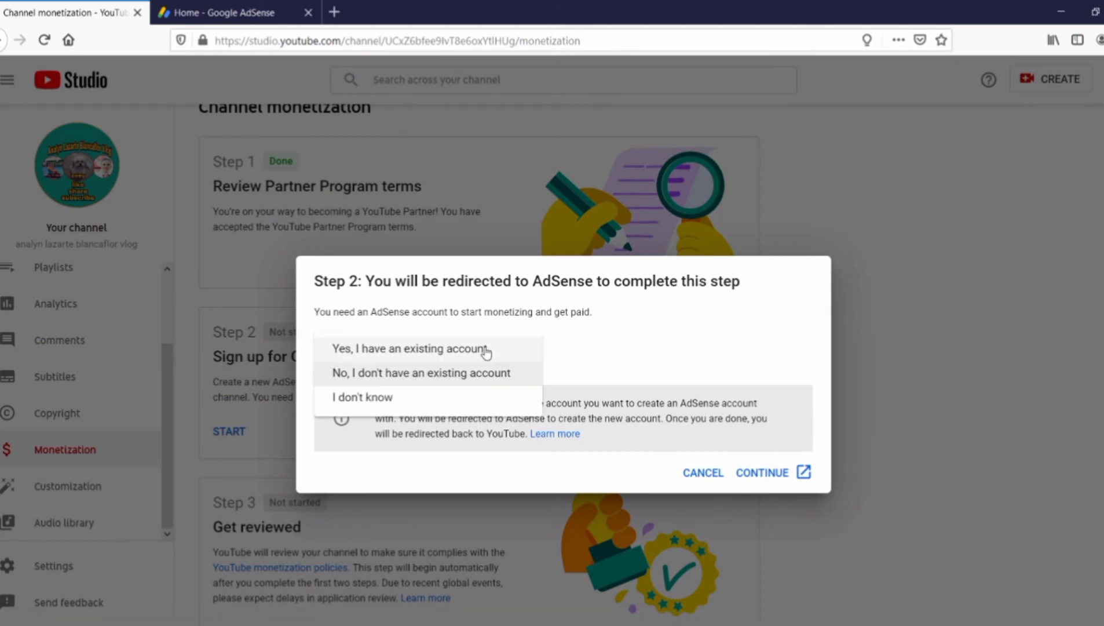
click(424, 352)
click(755, 474)
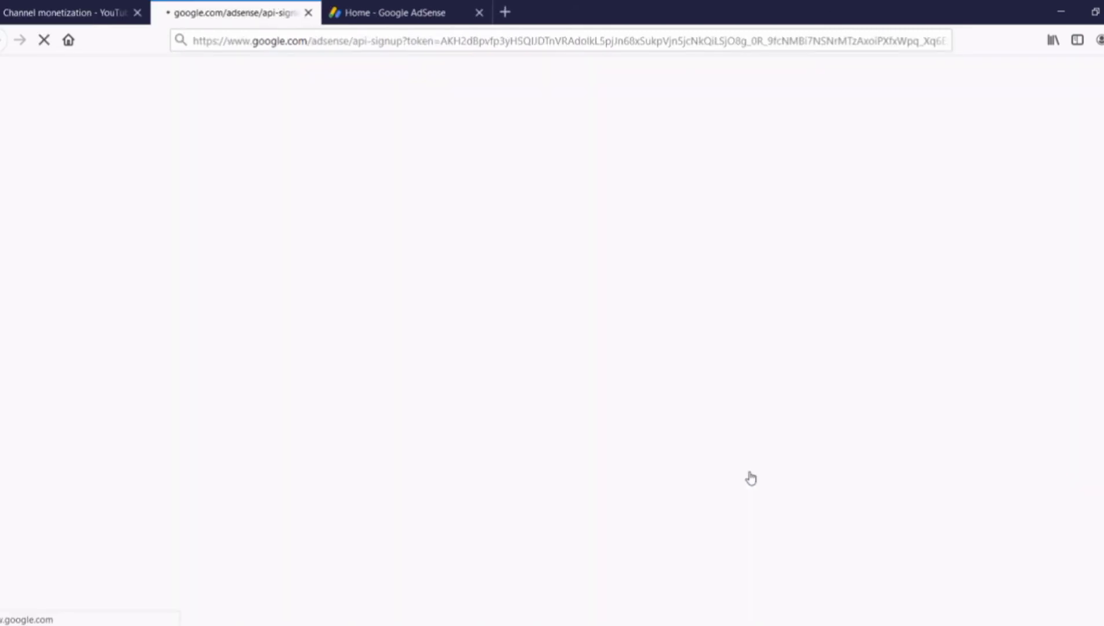
click(419, 6)
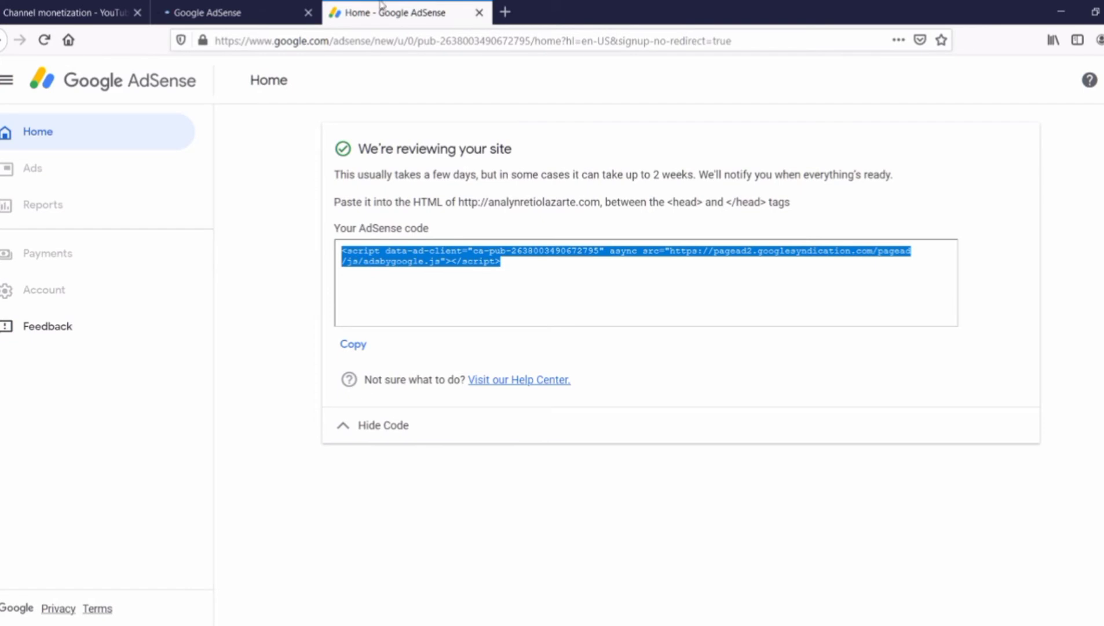
click(298, 17)
click(552, 422)
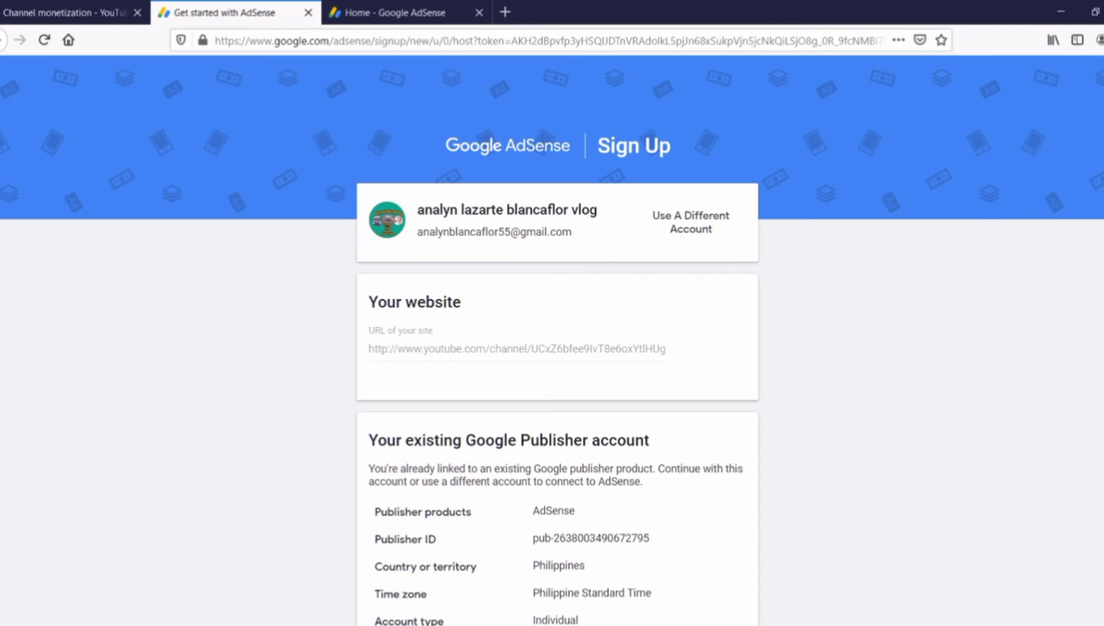
Step: Review the existing publisher account details and site review notice, and read the "upgrade to AdSense" help article
scroll(553, 423, down, 4)
scroll(553, 423, down, 4)
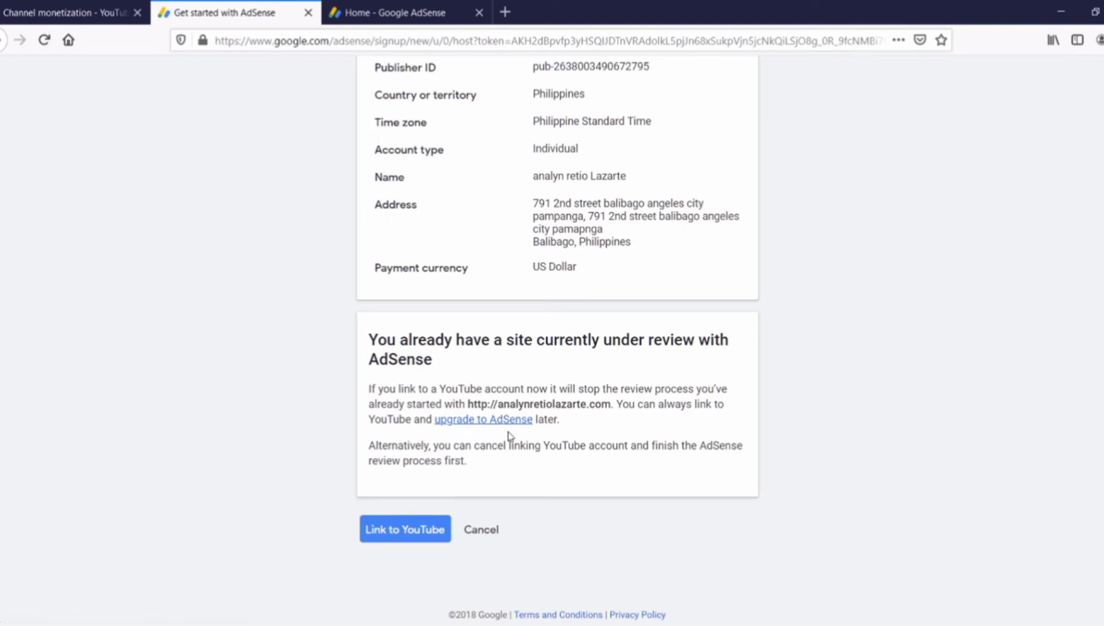
click(489, 423)
click(241, 9)
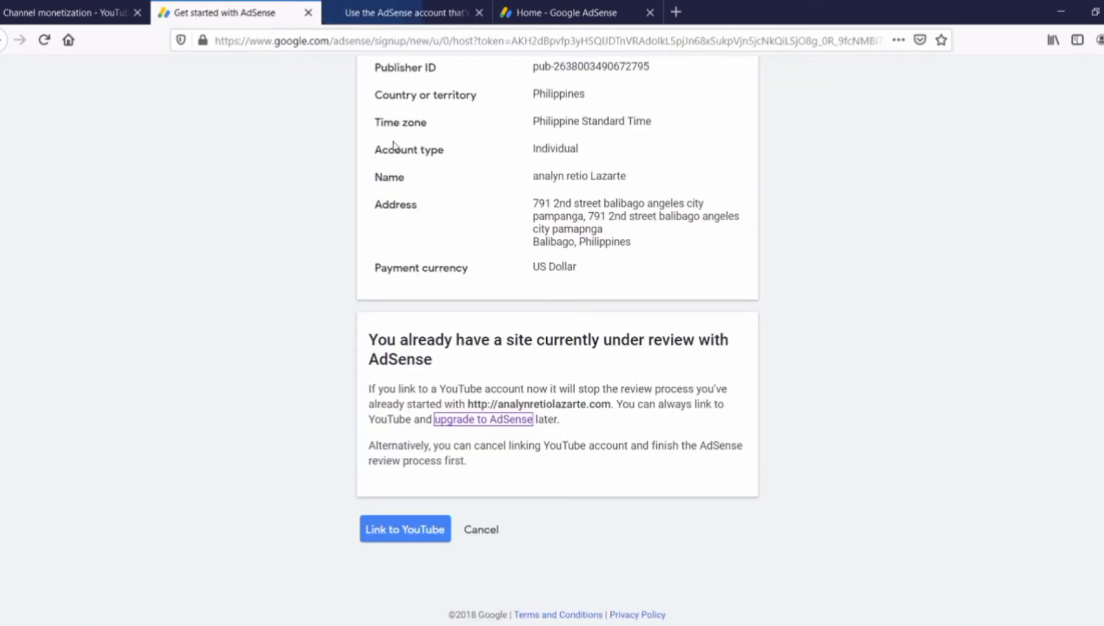
click(451, 12)
scroll(377, 401, down, 4)
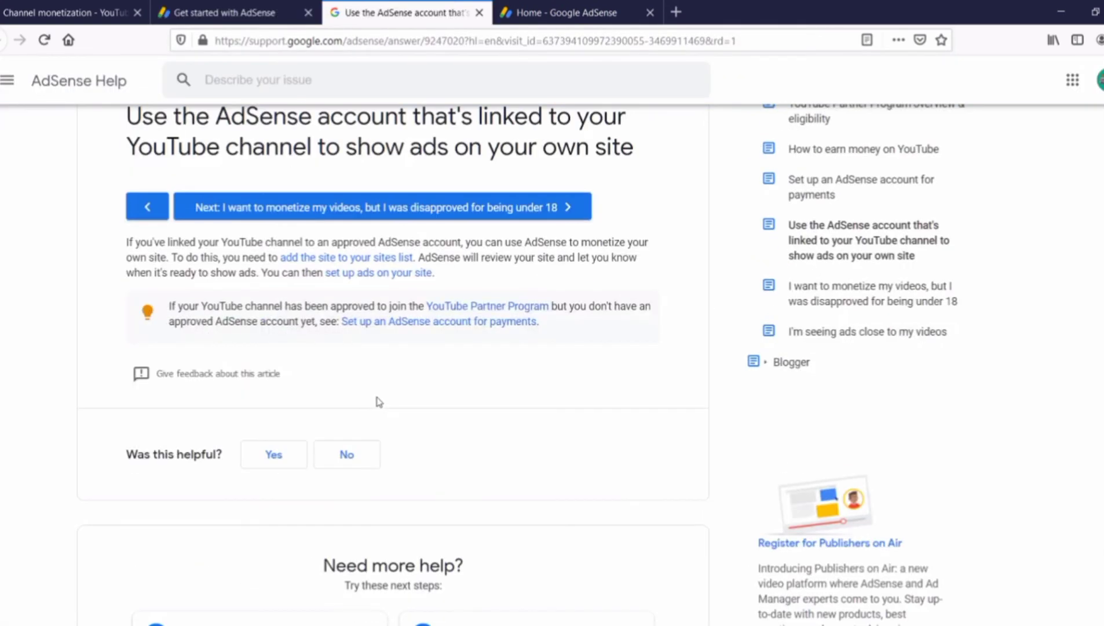
Step: Return from the help article to the AdSense sign-up, link the existing account to YouTube and proceed with the redirect to the host
click(371, 273)
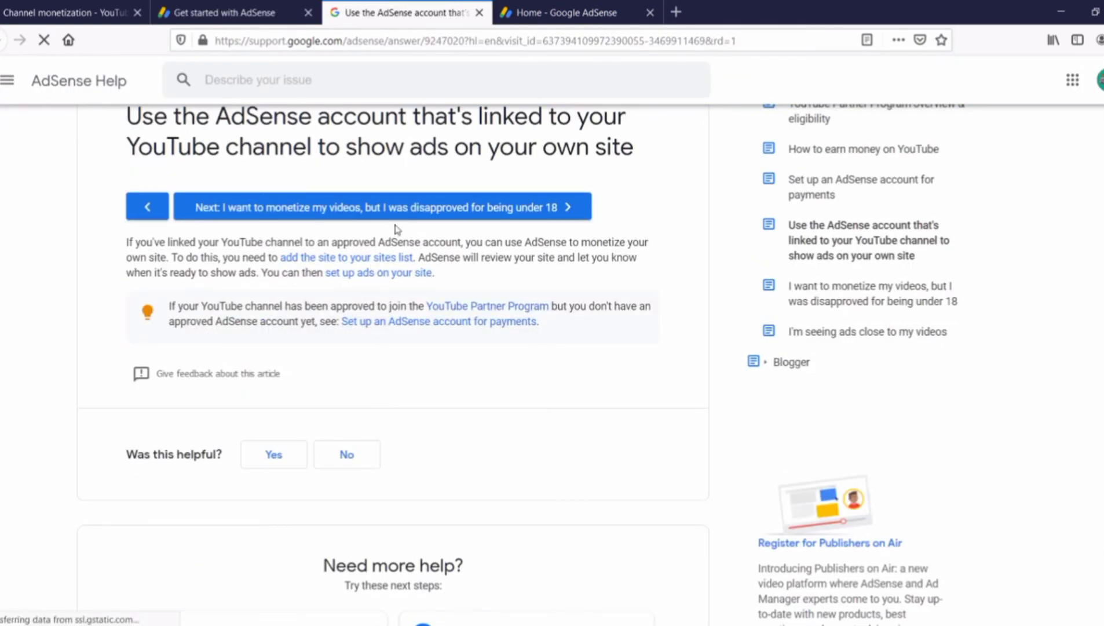
scroll(473, 450, up, 5)
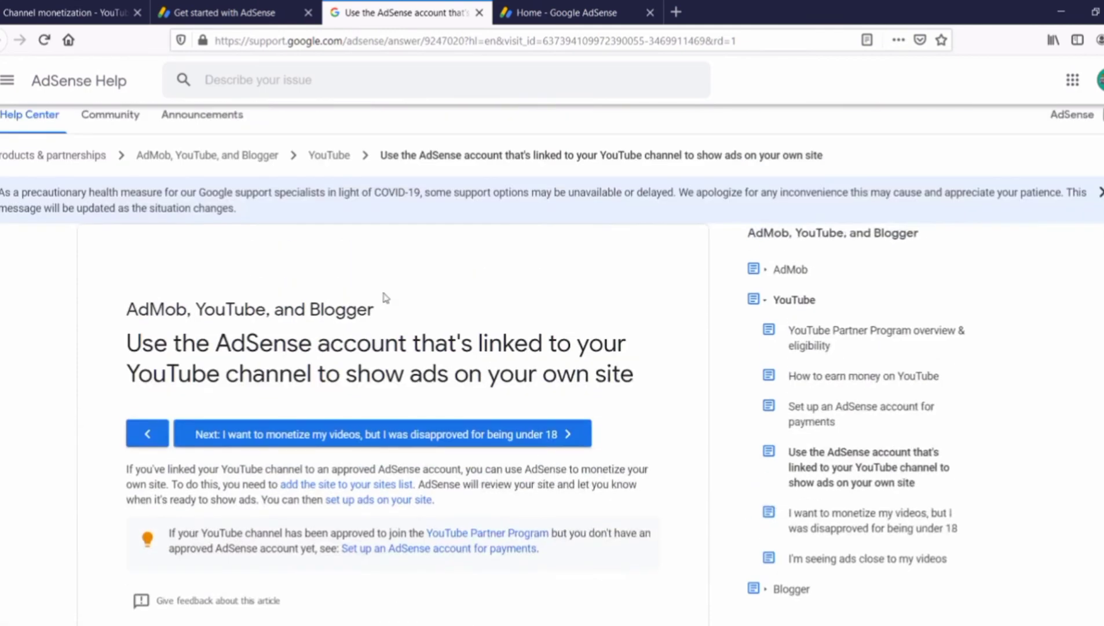
click(257, 6)
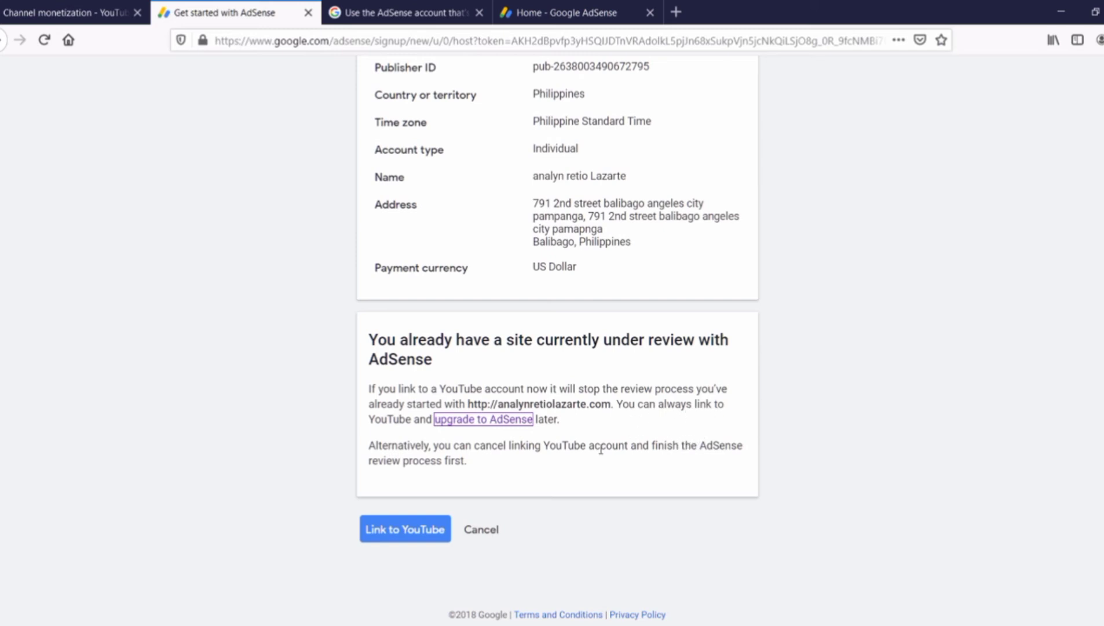
click(430, 533)
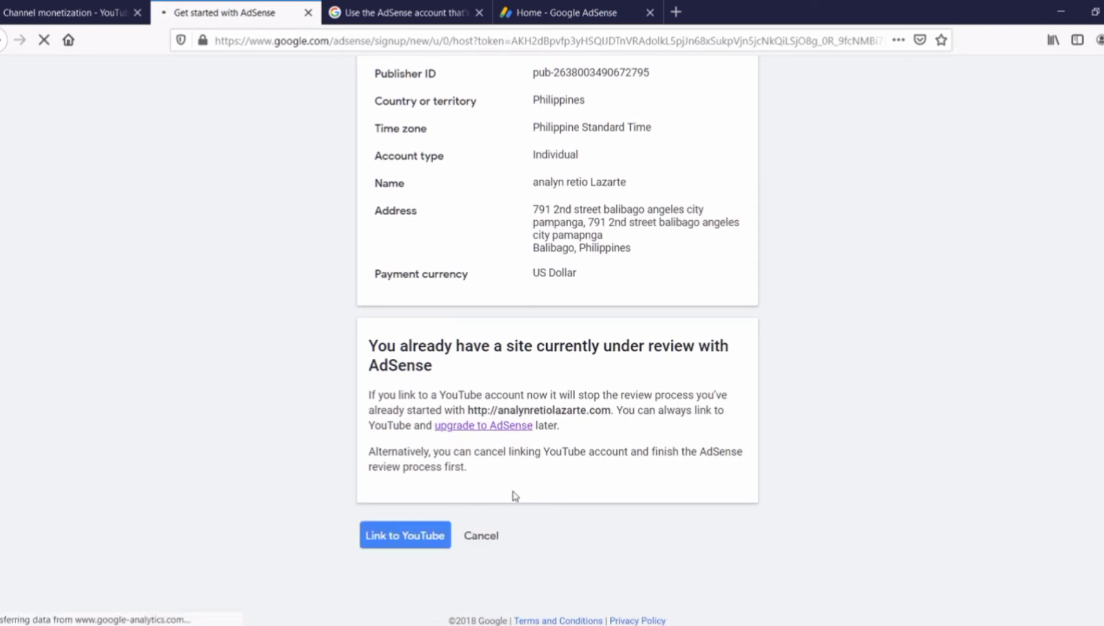
click(411, 543)
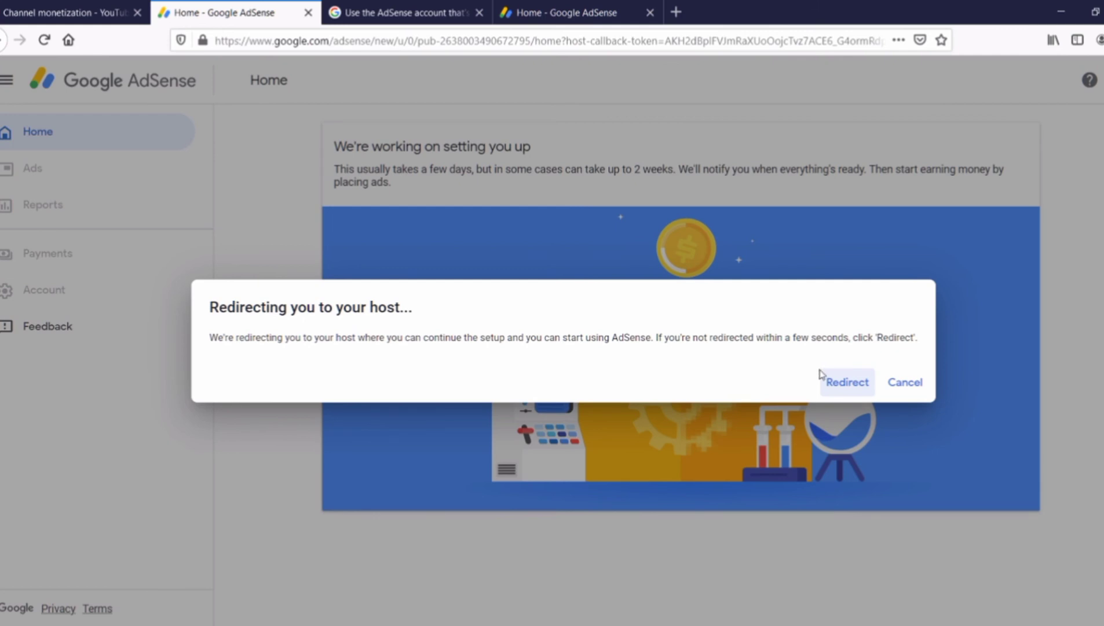
click(837, 387)
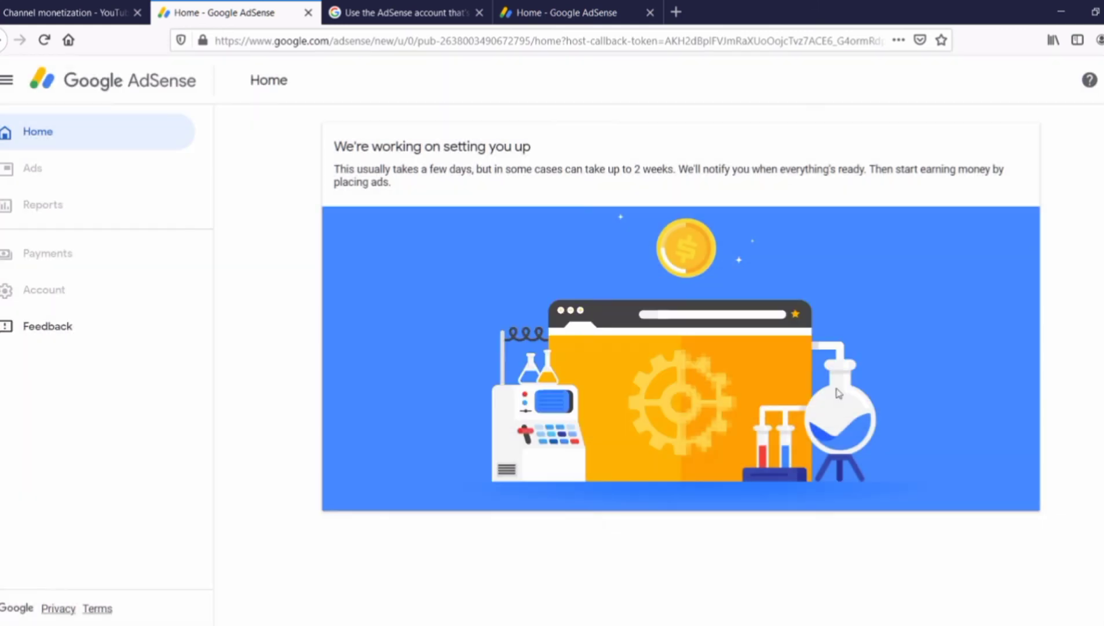
Step: Close the AdSense help article and the extra AdSense home page, and review the Channel monetization steps in YouTube Studio
click(465, 13)
click(479, 12)
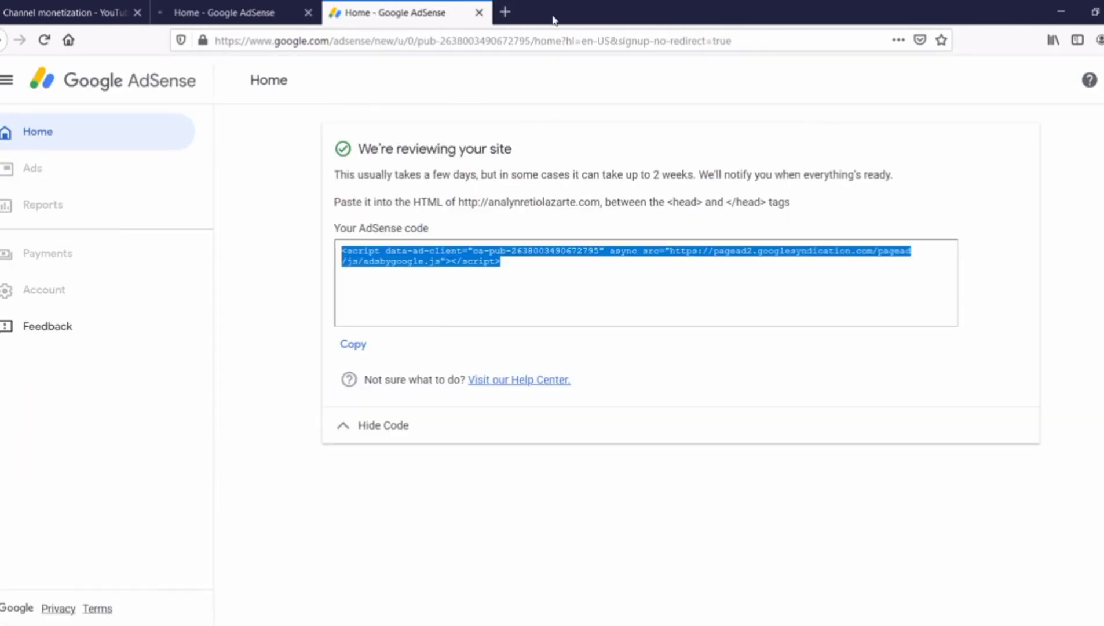
click(479, 13)
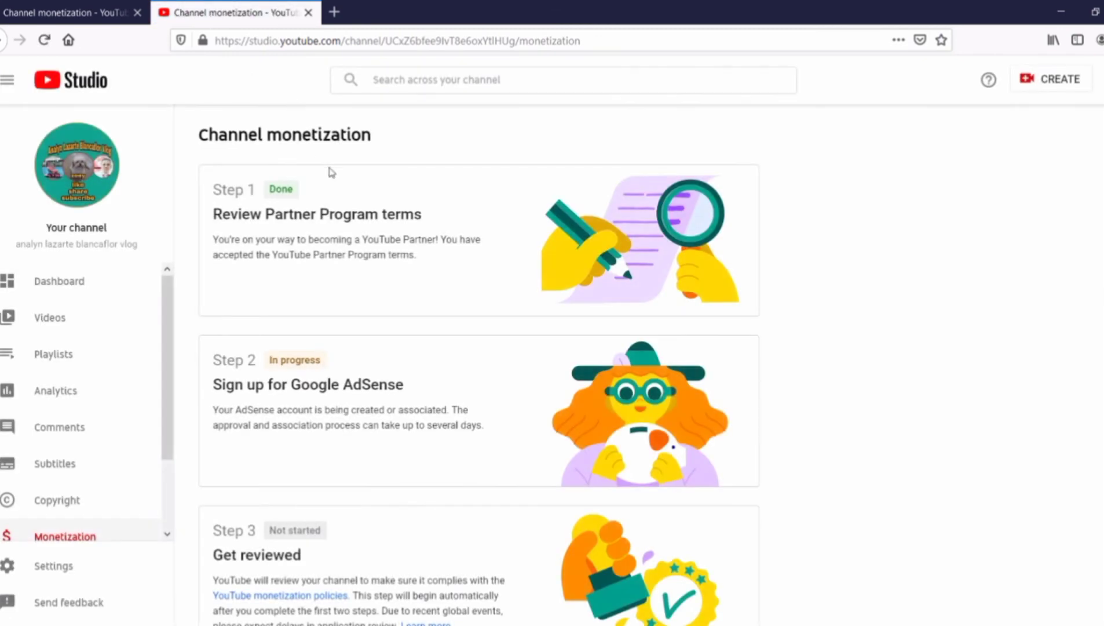
scroll(312, 364, down, 1)
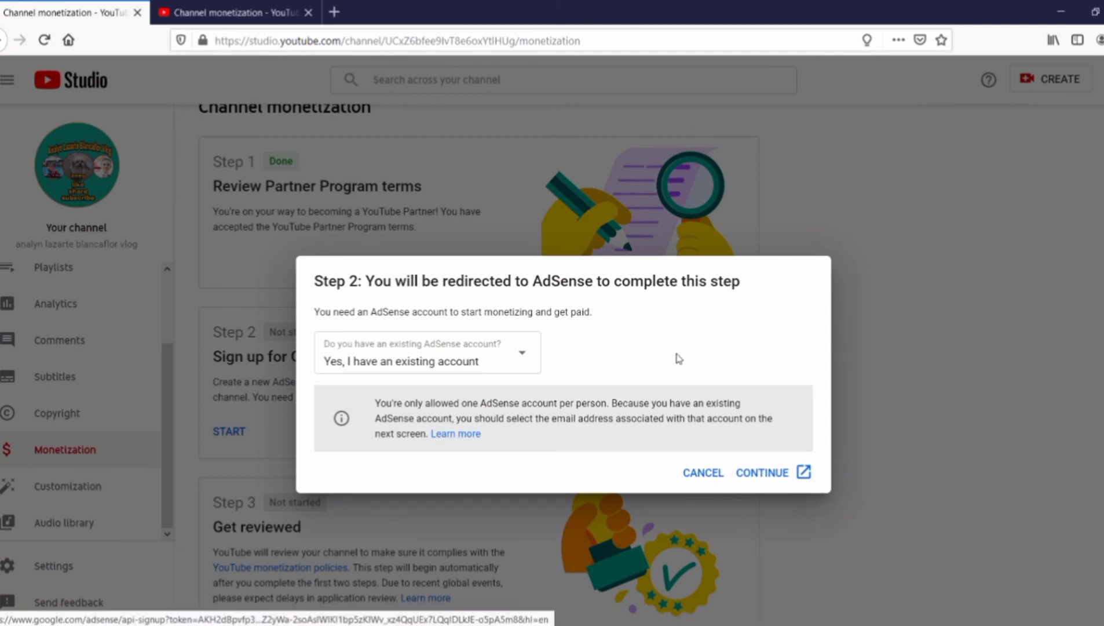
key(ctrl+Tab)
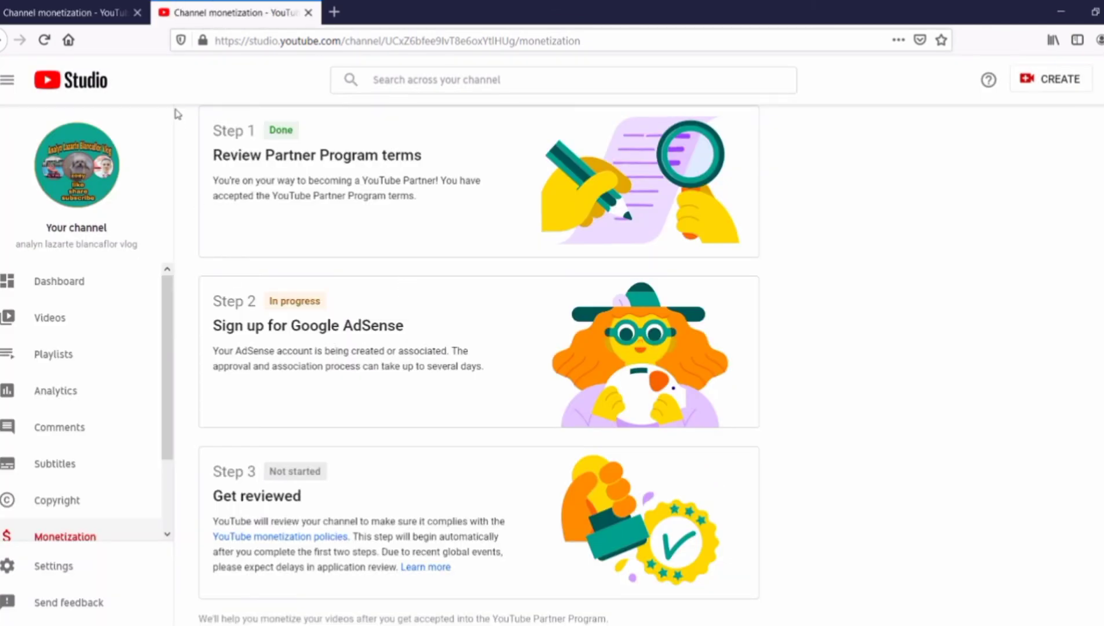